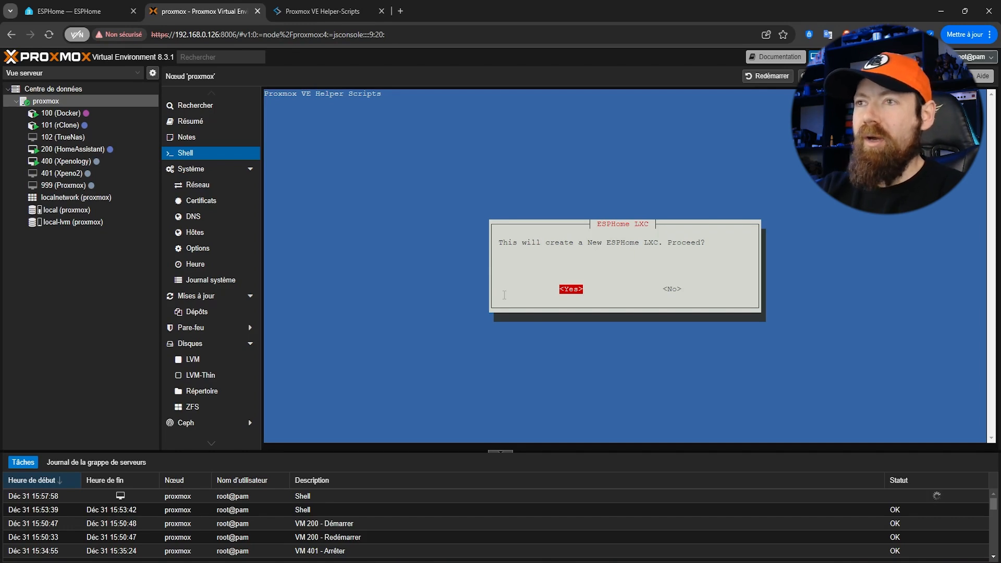
Proceed with creating the ESPHome LXC using Advanced Settings and dismiss the spacebar tip and default distribution notice
key("Return")
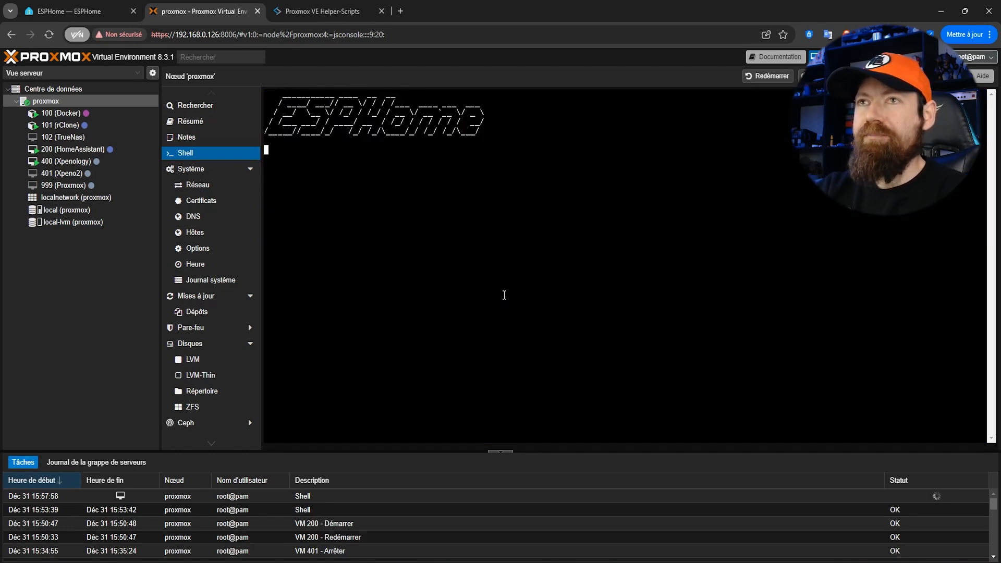
key("Down")
key("Down")
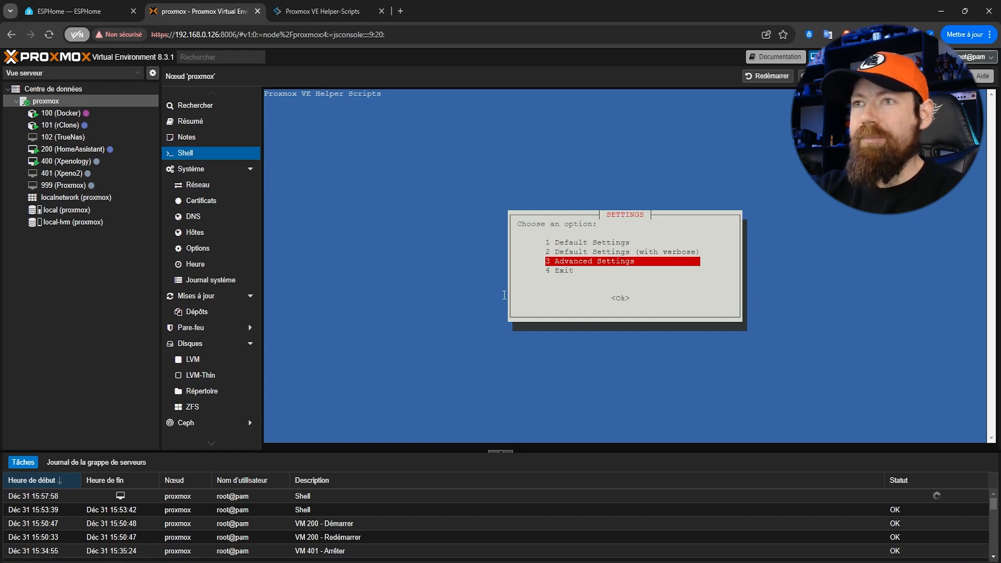
key("Return")
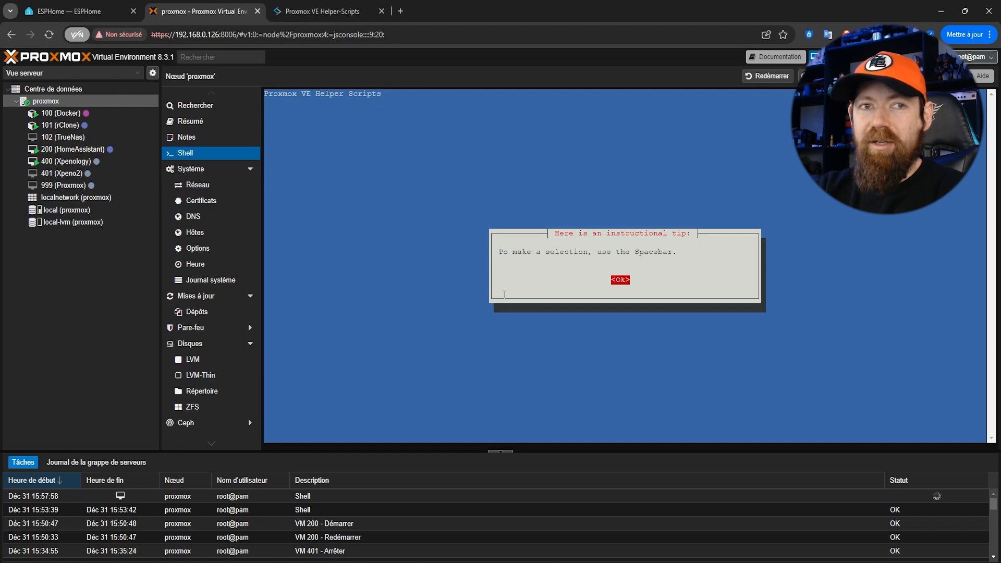
key("Return")
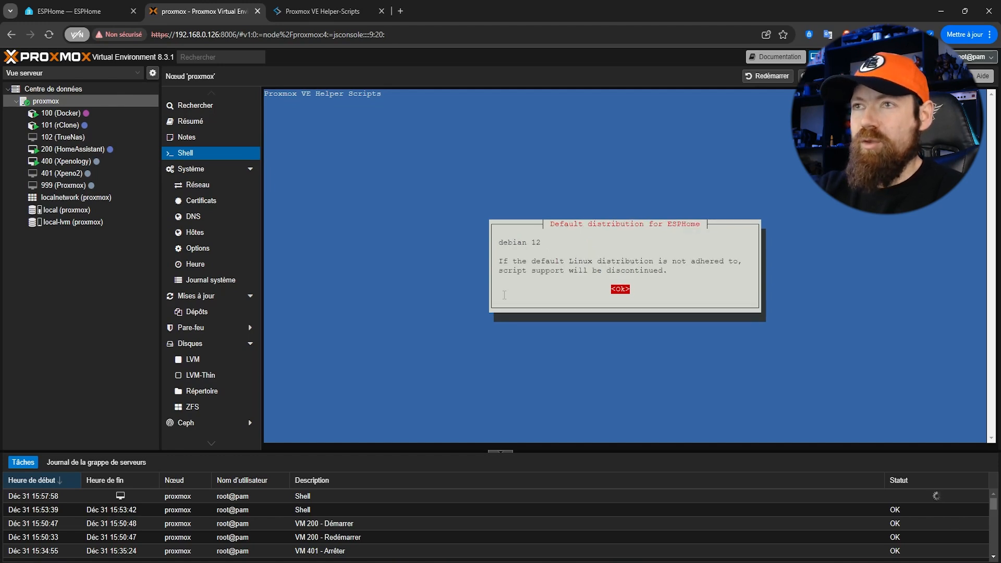
key("Return")
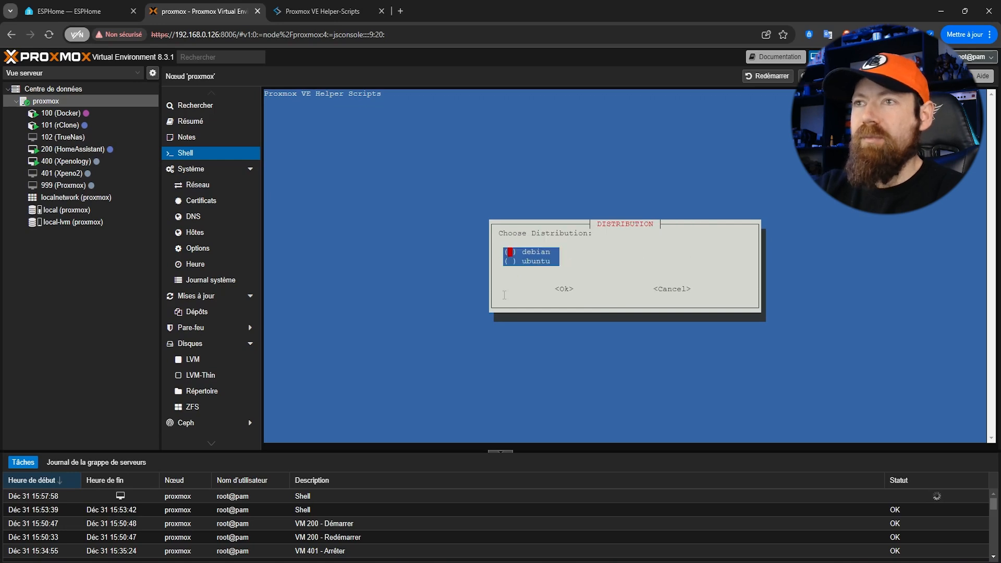
Choose the debian distribution, version 12 Bookworm, and the Privileged container type
key("Return")
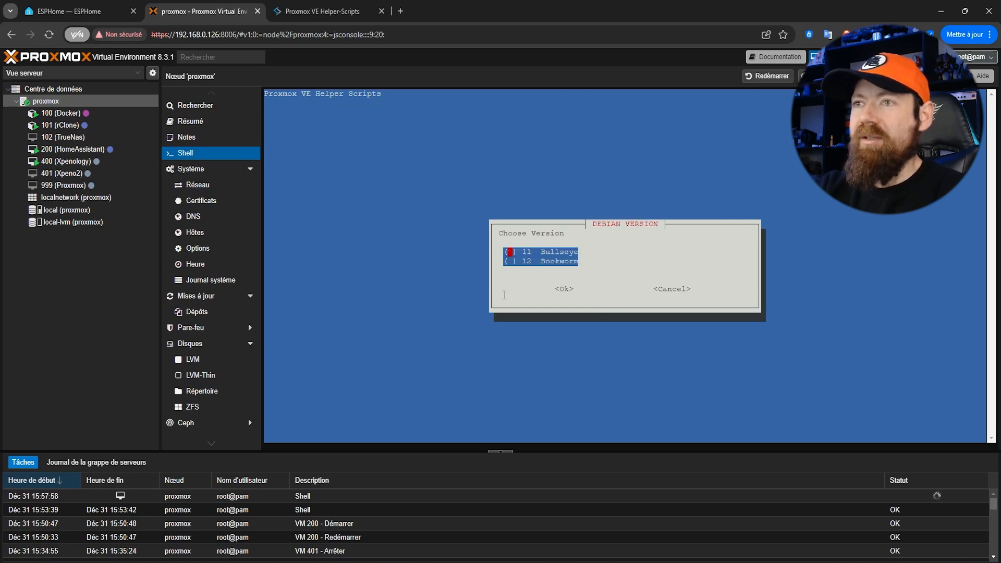
key("Down")
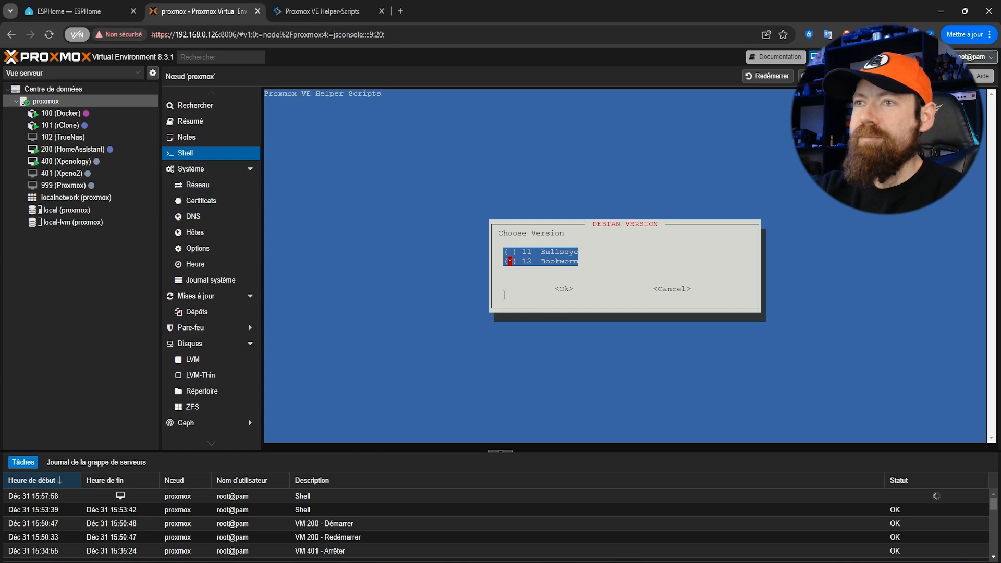
key("Return")
key("Down")
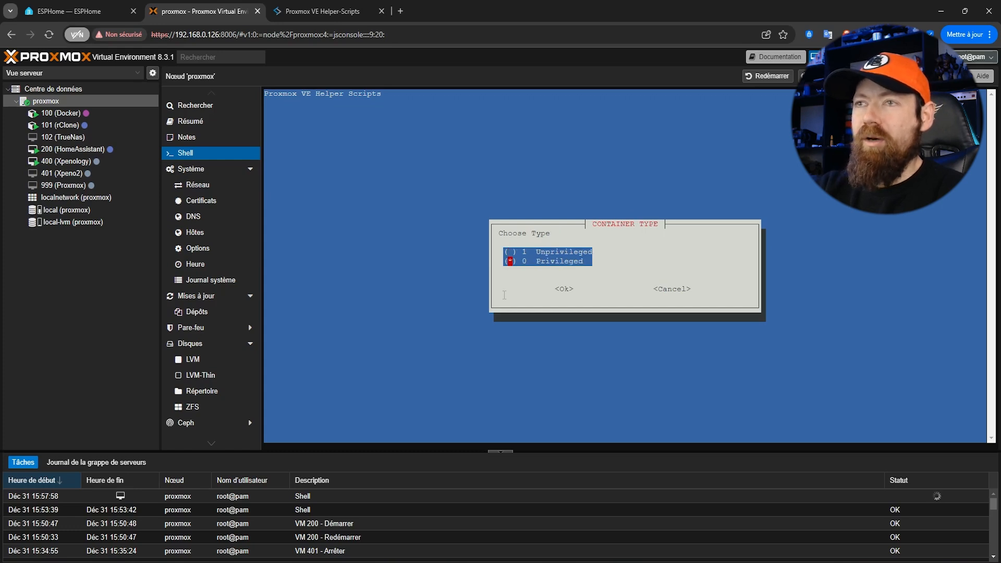
key("Return")
Enter the container's root password and repeat it for verification
type("************")
key("Return")
type("************")
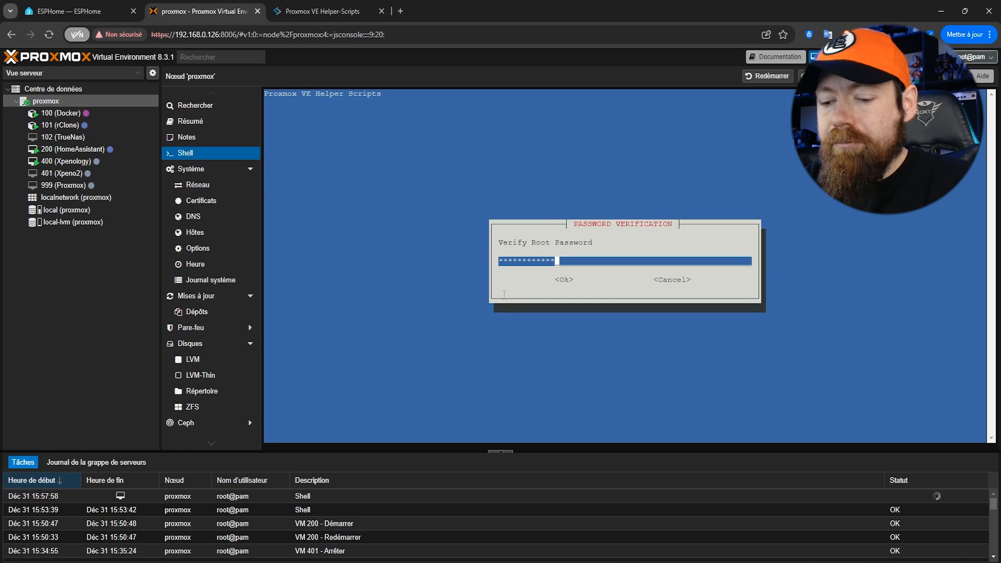
key("Return")
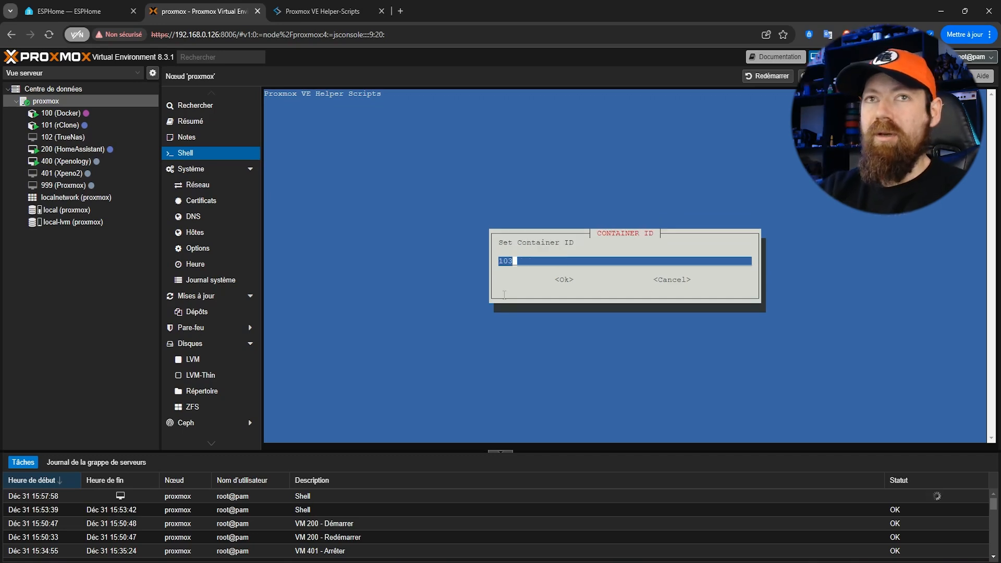
Set the container ID to 201 and accept esphome as the hostname
key("BackSpace")
key("BackSpace")
key("BackSpace")
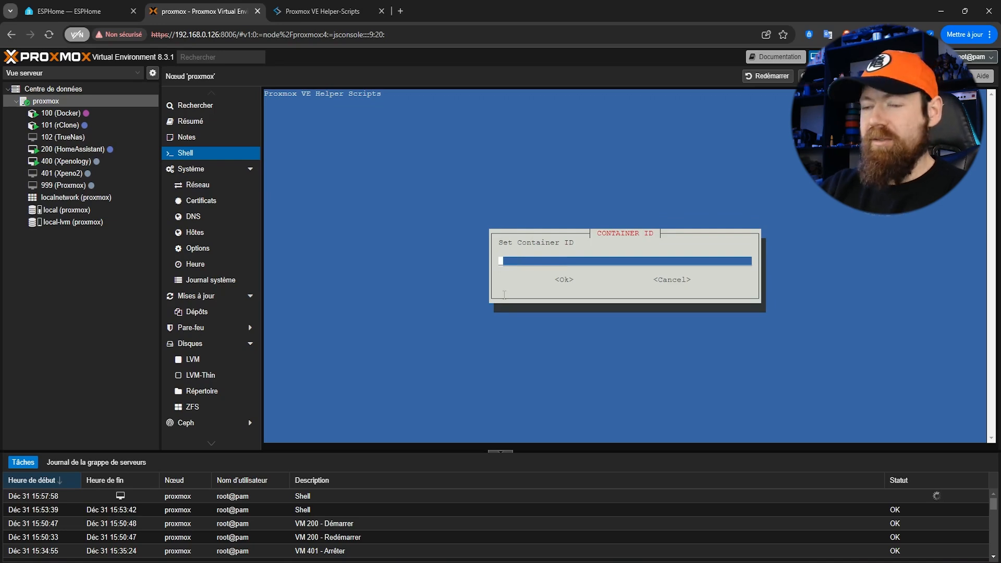
type("201")
key("Return")
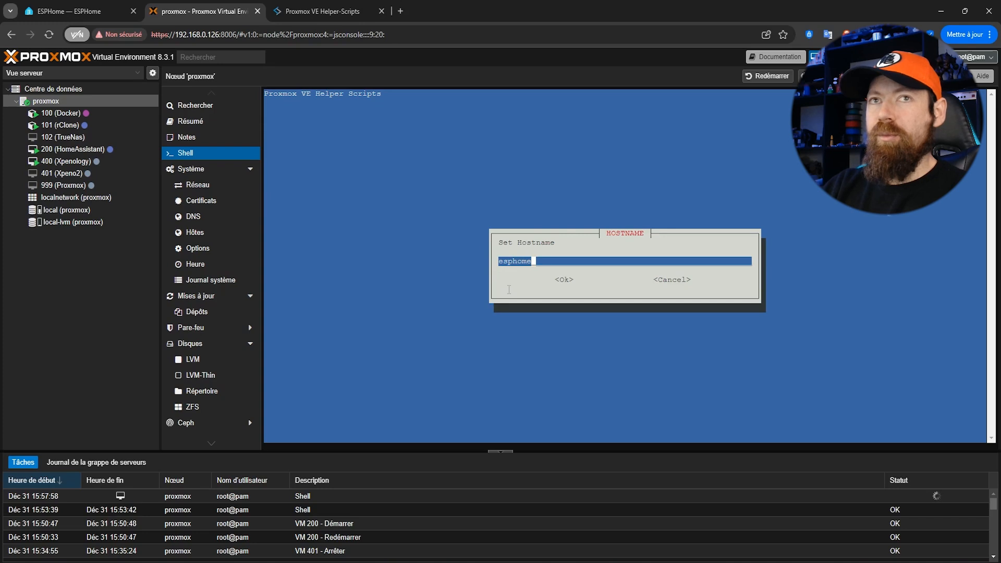
key("Return")
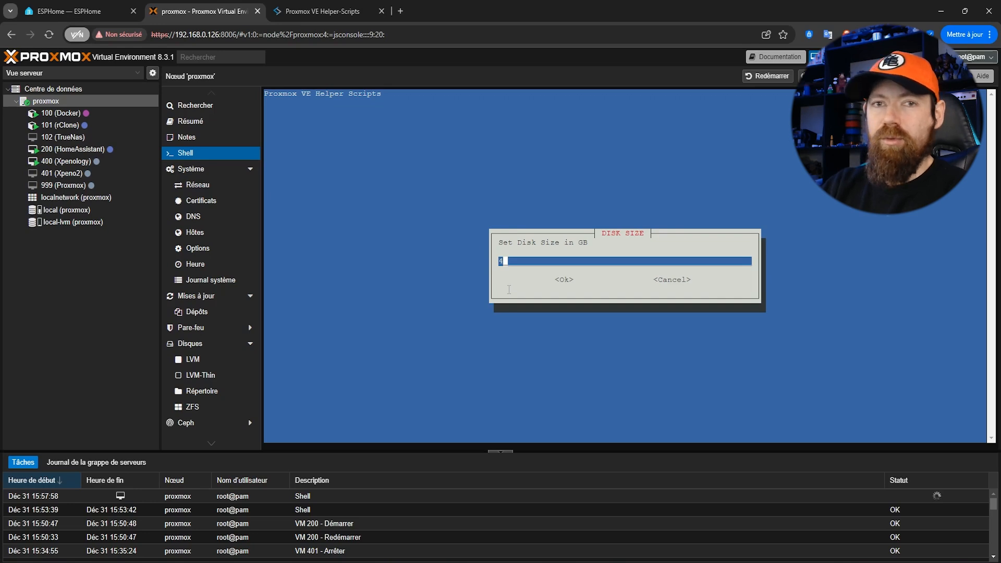
Accept the preset disk size and CPU core count, and allocate 2048 MiB of RAM
key("Return")
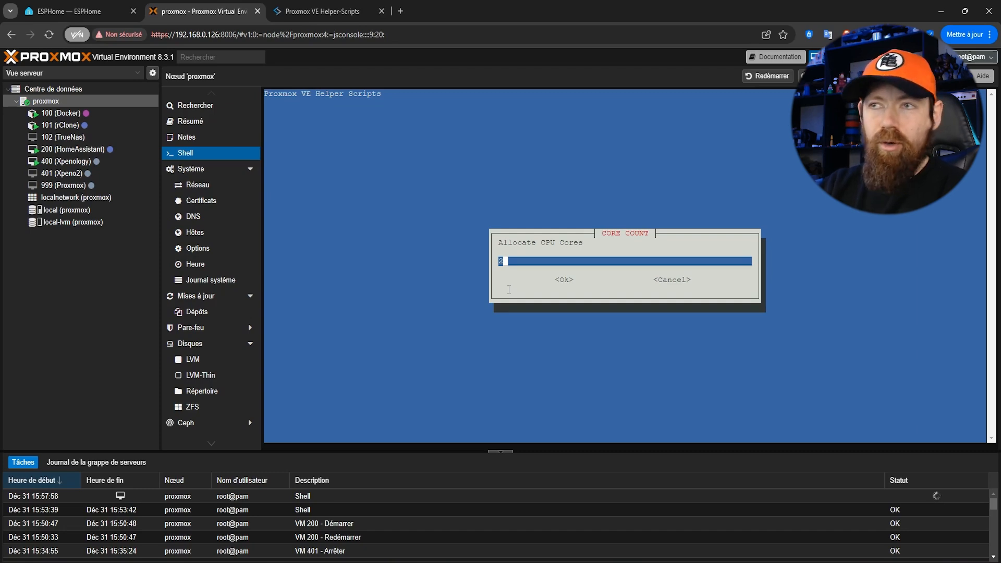
key("Return")
key("BackSpace")
key("BackSpace")
key("BackSpace")
key("BackSpace")
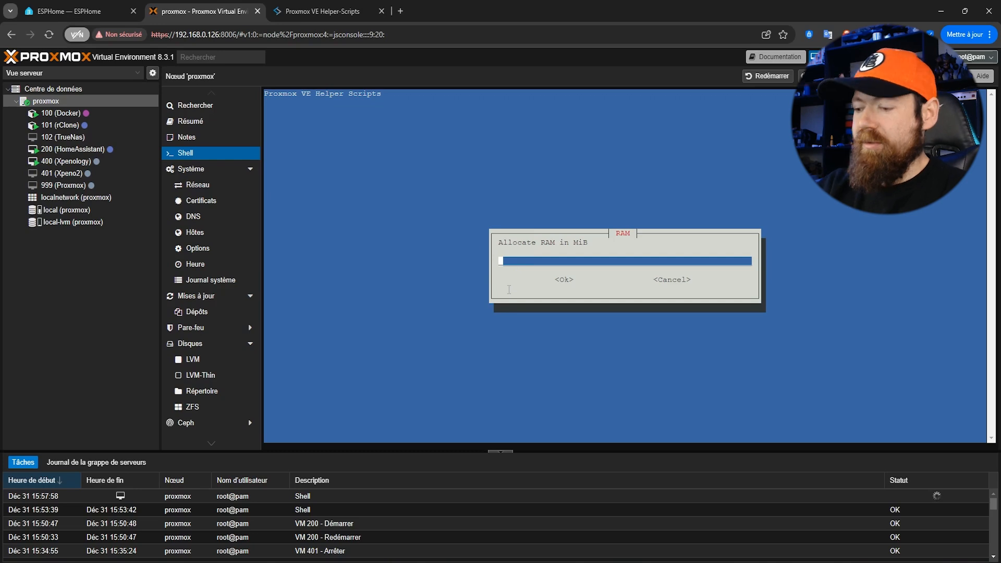
type("2048")
key("Return")
key("Return")
key("Return")
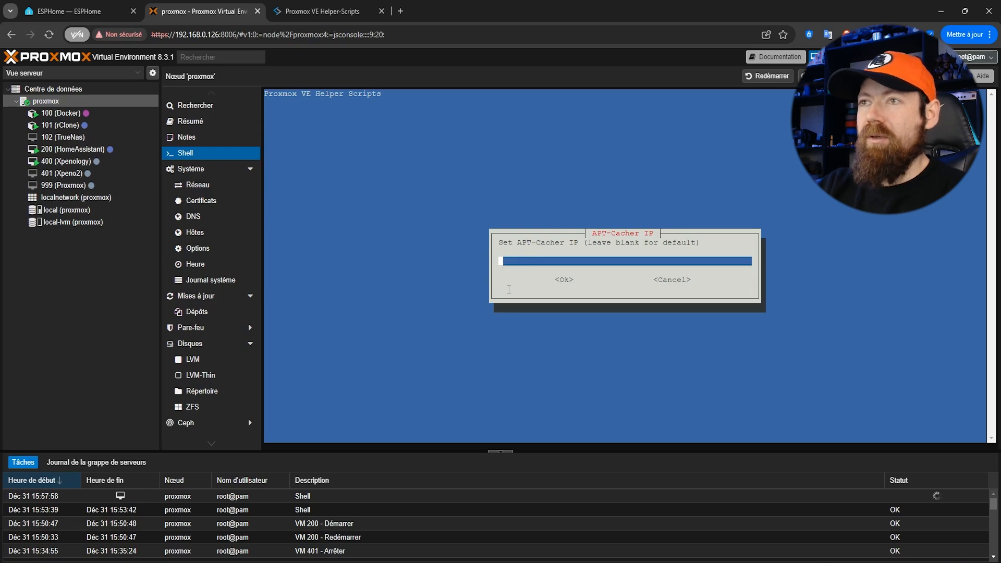
Accept the default network settings, leaving the APT-Cacher IP and VLAN blank and choosing not to disable IPv6
key("Return")
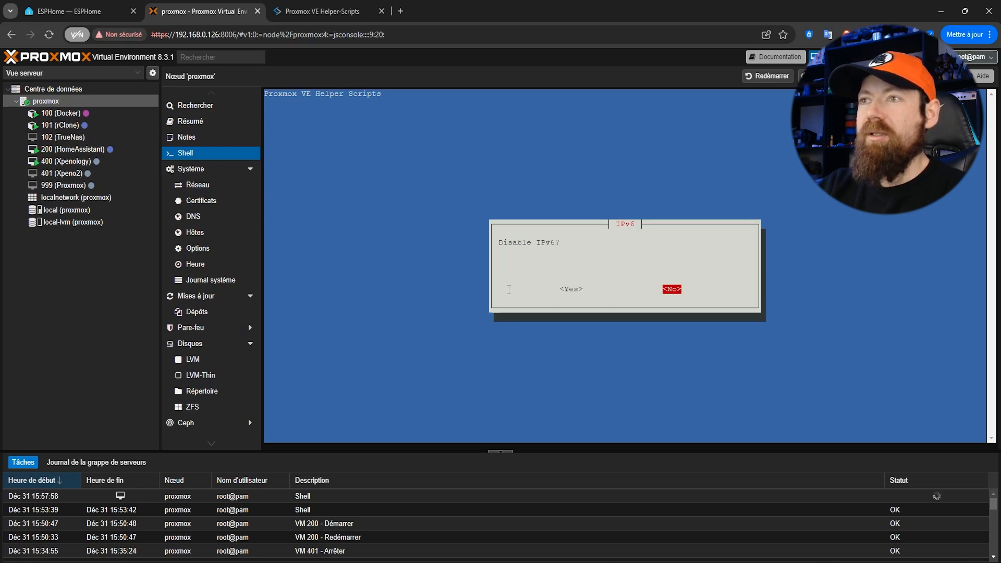
key("Return")
key("Return")
key("Return")
key("Return")
key("Return")
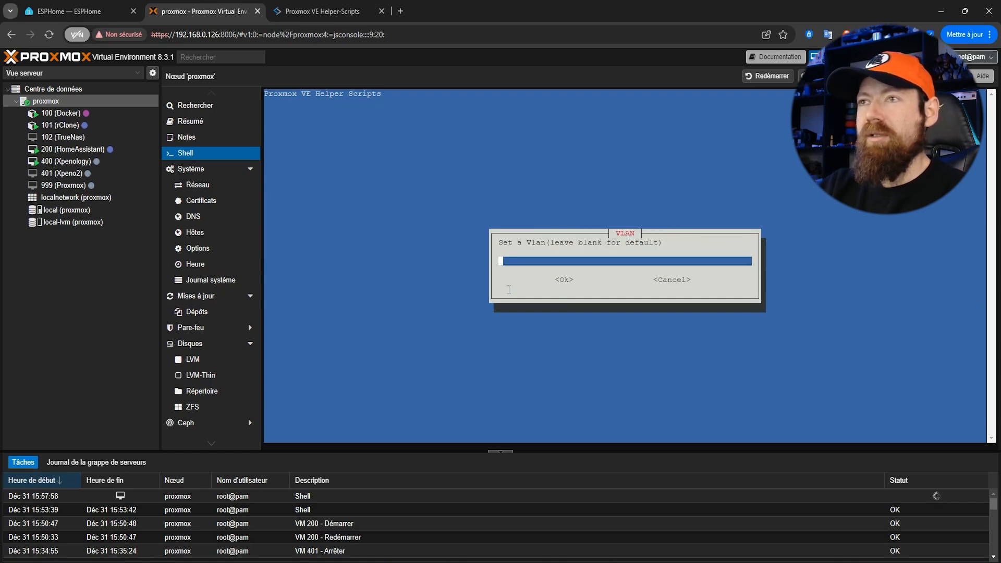
key("Return")
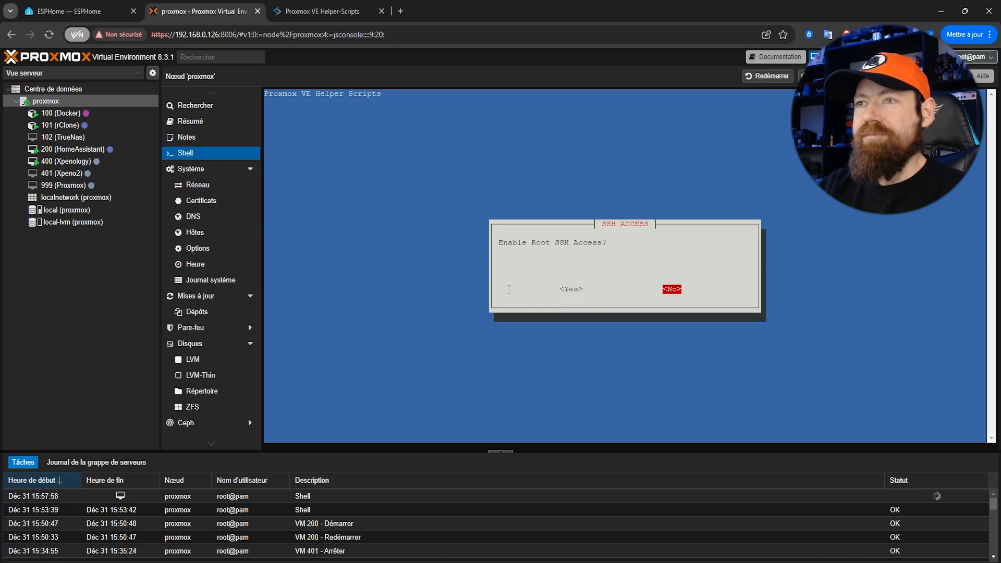
Enable root SSH access and verbose mode, and confirm creation of the ESPHome LXC
key("Left")
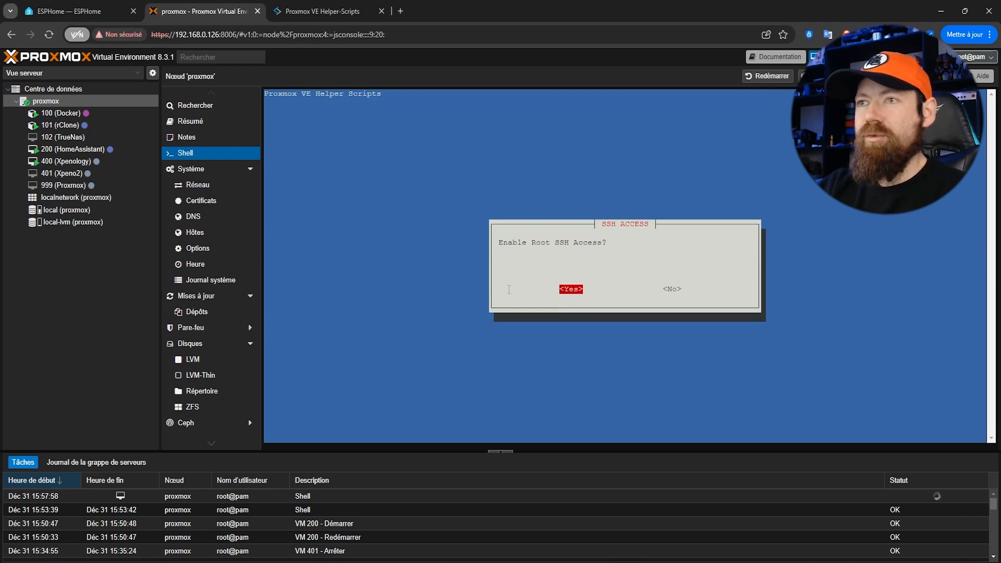
key("Return")
key("Left")
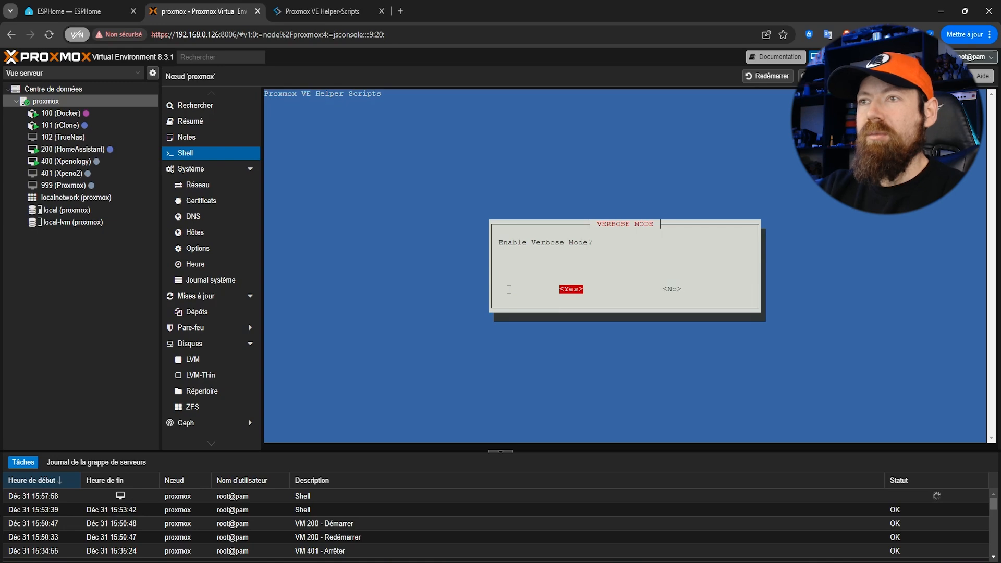
key("Return")
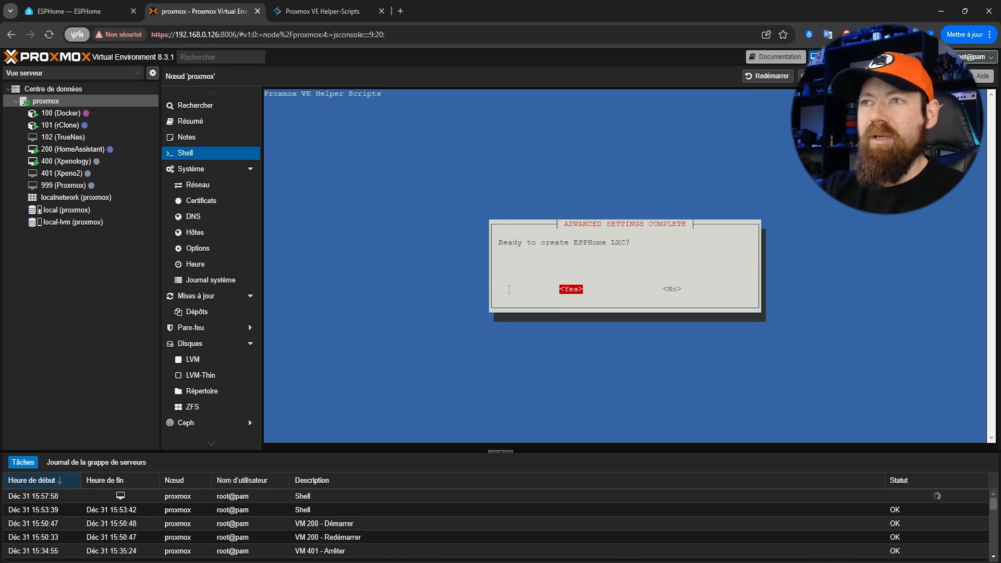
key("Return")
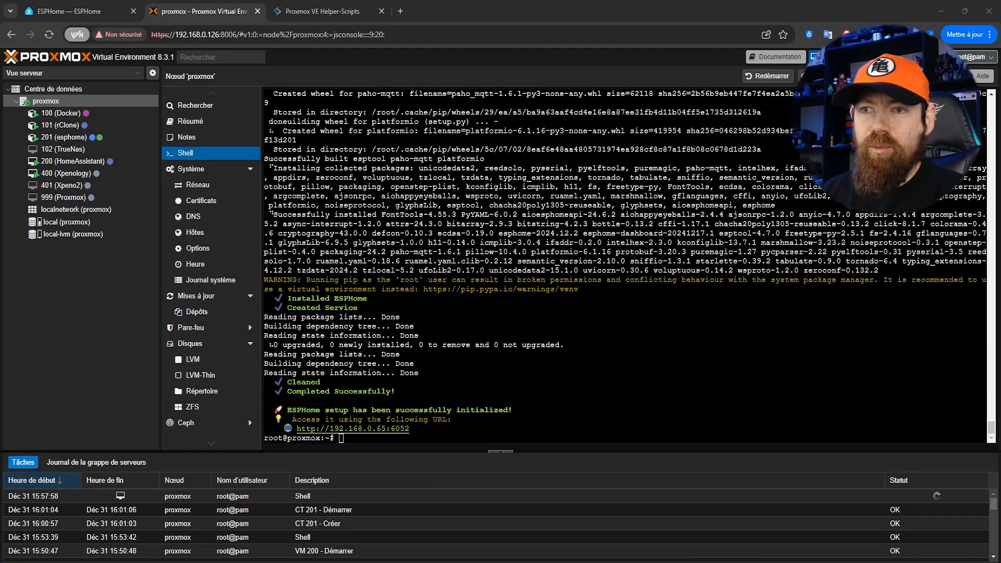
Copy the ESPHome address 192.168.0.65:6052 from the shell output and open it in a new browser tab
left_click_drag(336, 428, 410, 429)
right_click(417, 437)
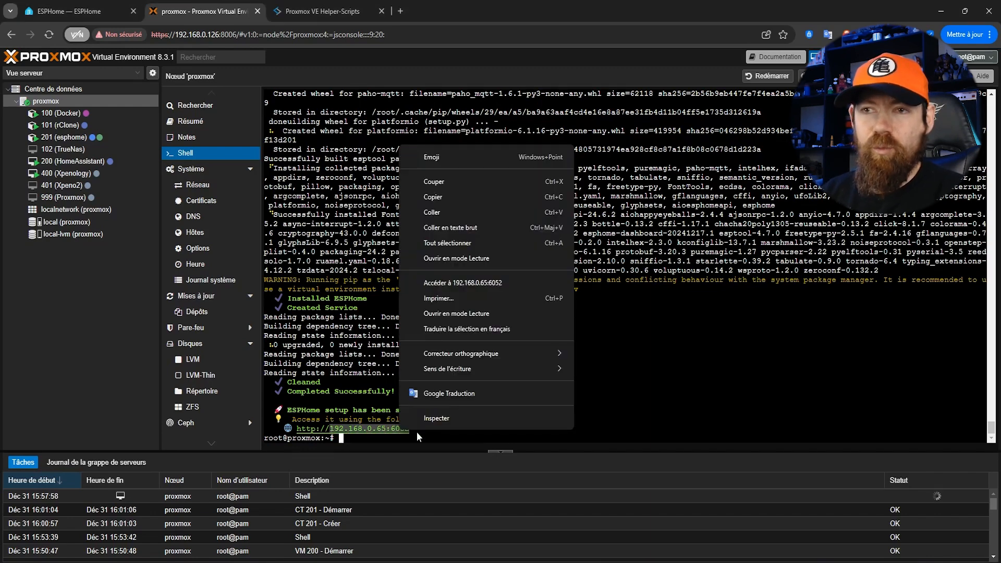
left_click(433, 197)
left_click(401, 11)
right_click(399, 35)
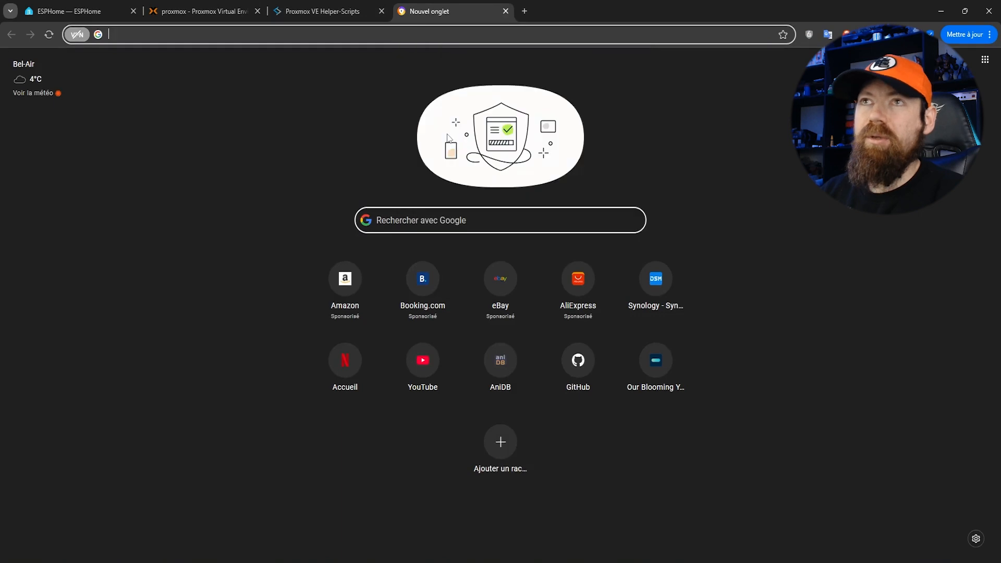
left_click(447, 139)
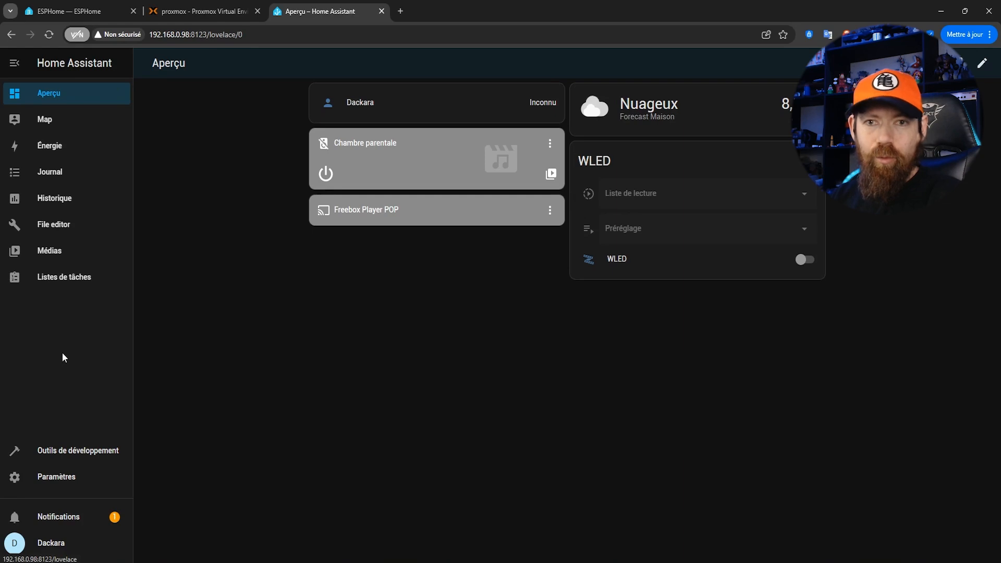
Start adding a new web page dashboard in Home Assistant's dashboard settings
left_click(65, 484)
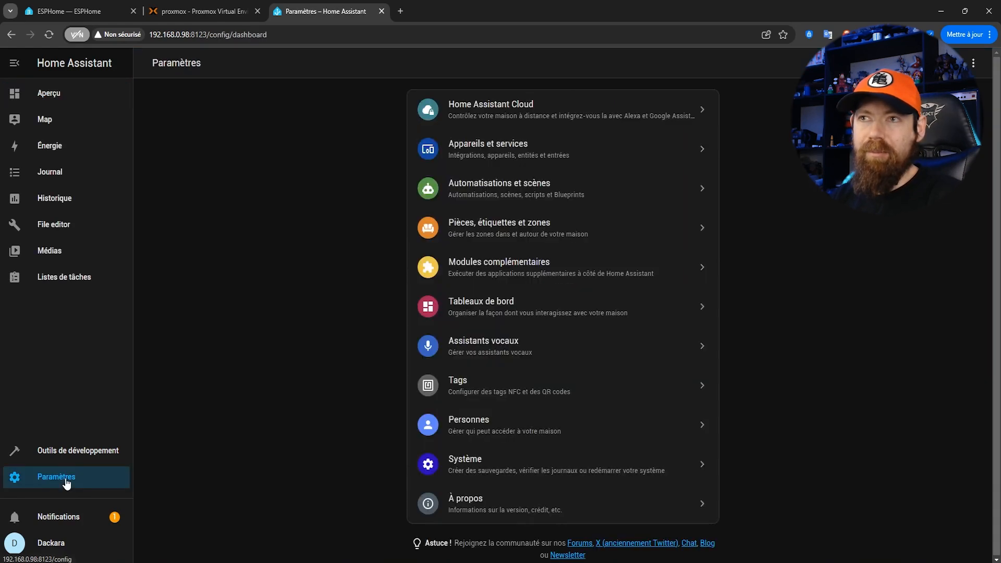
left_click(527, 307)
left_click(901, 544)
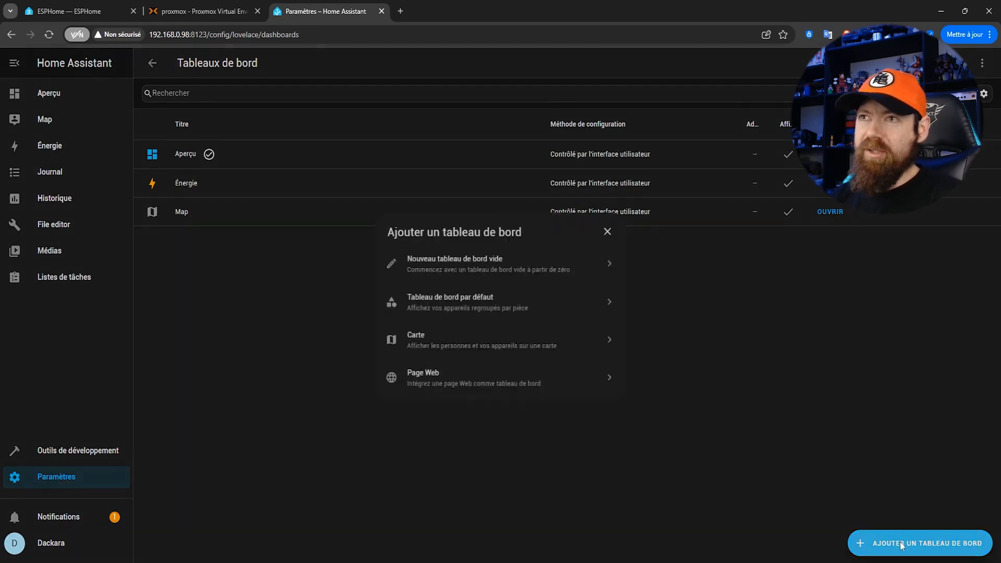
left_click(437, 379)
left_click(427, 312)
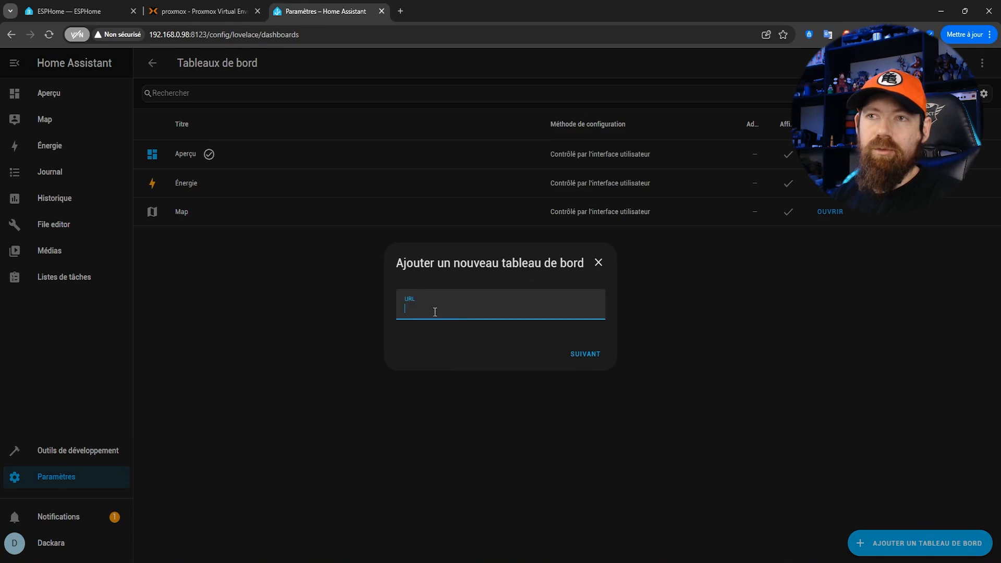
right_click(426, 308)
left_click(465, 412)
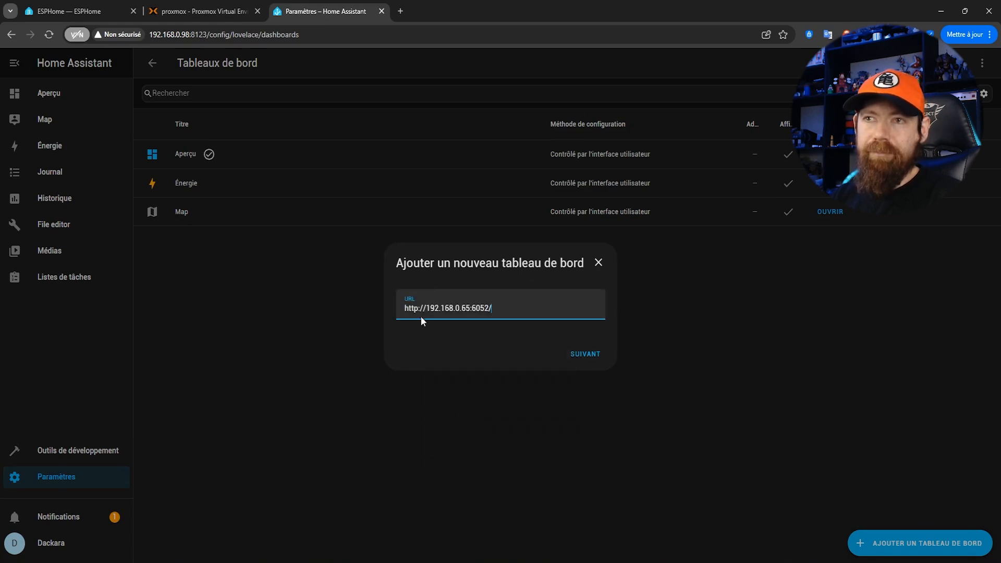
left_click_drag(426, 308, 472, 313)
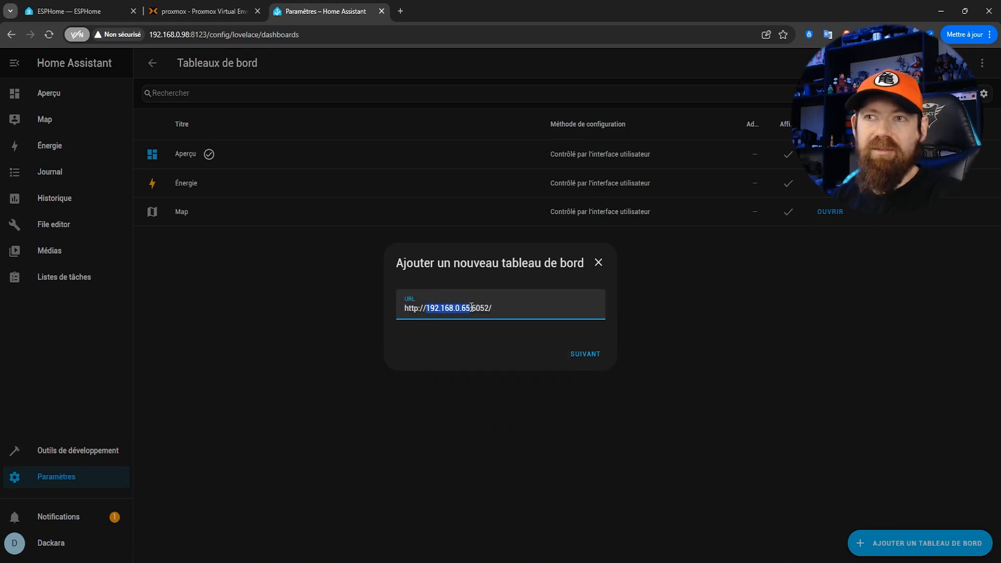
left_click_drag(472, 309, 489, 310)
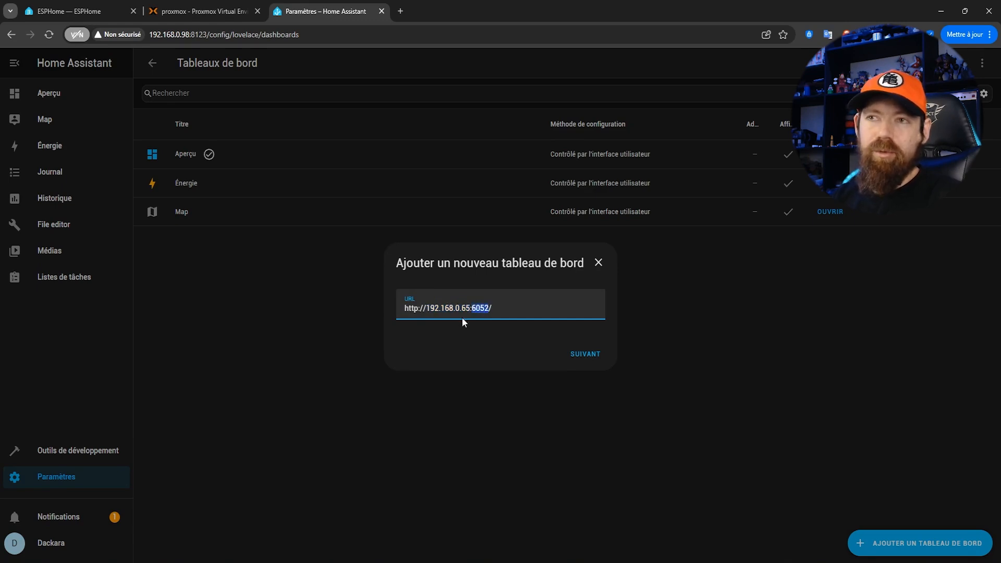
left_click(586, 357)
Title the new dashboard "ESPHome Proxmox"
left_click(457, 214)
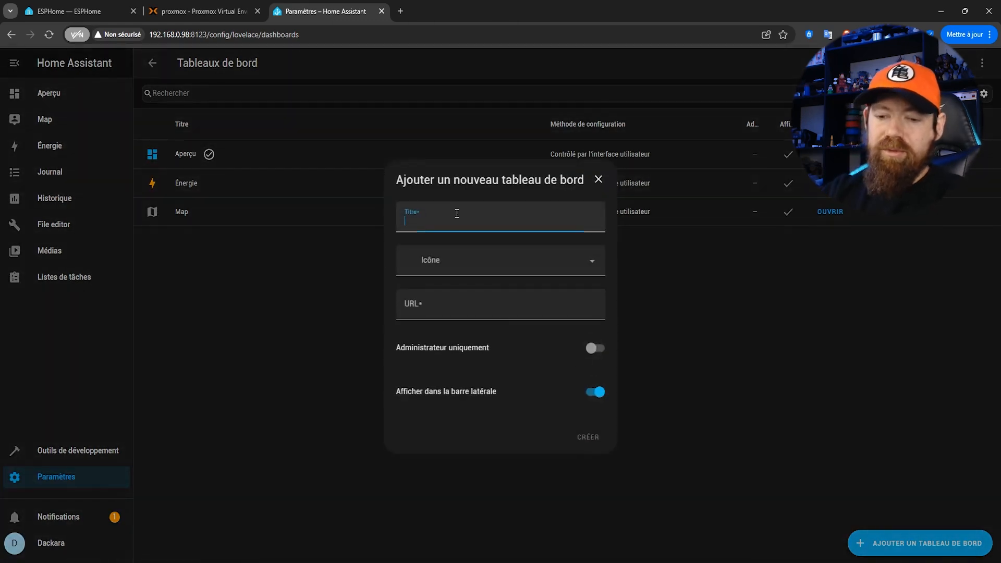
type("ESPHome ")
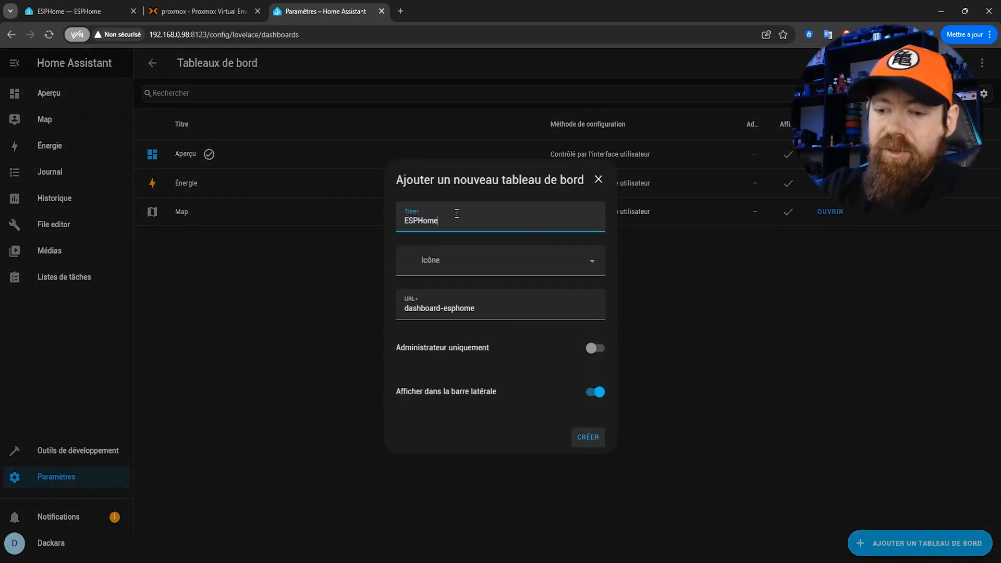
type("Proxmox")
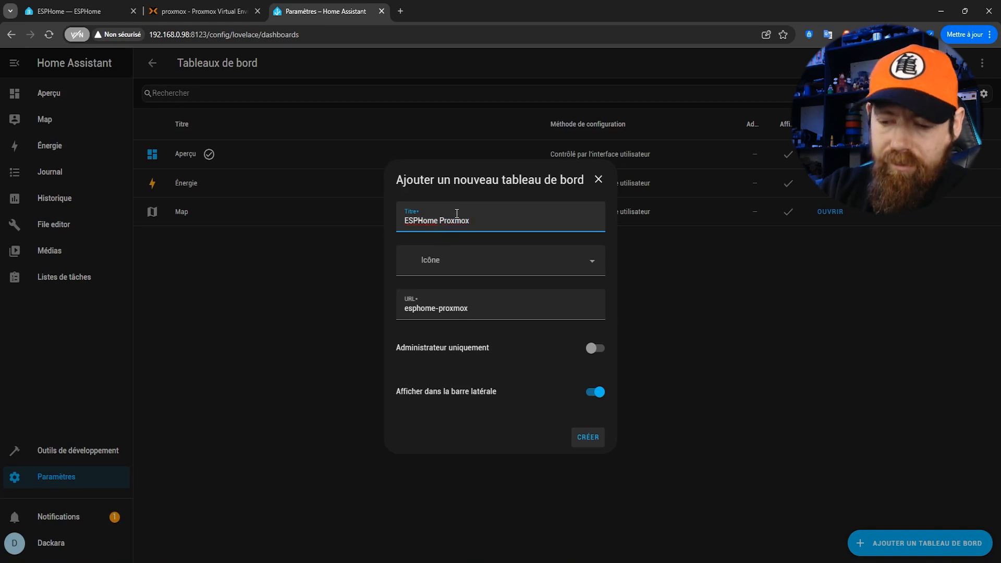
Give the new dashboard the mdi:car-esp icon, create it and open the ESPHome Proxmox dashboard
left_click(462, 268)
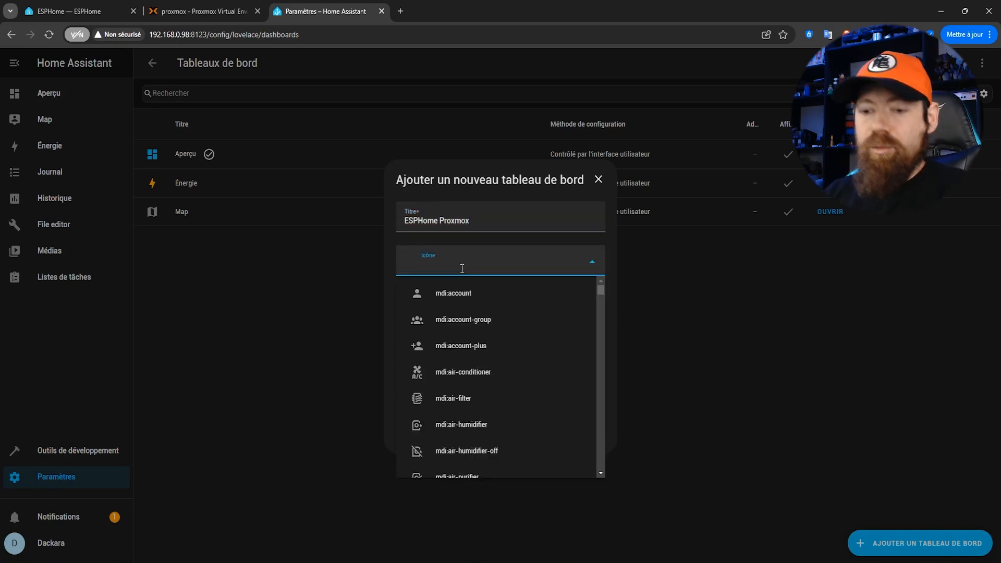
type("esp")
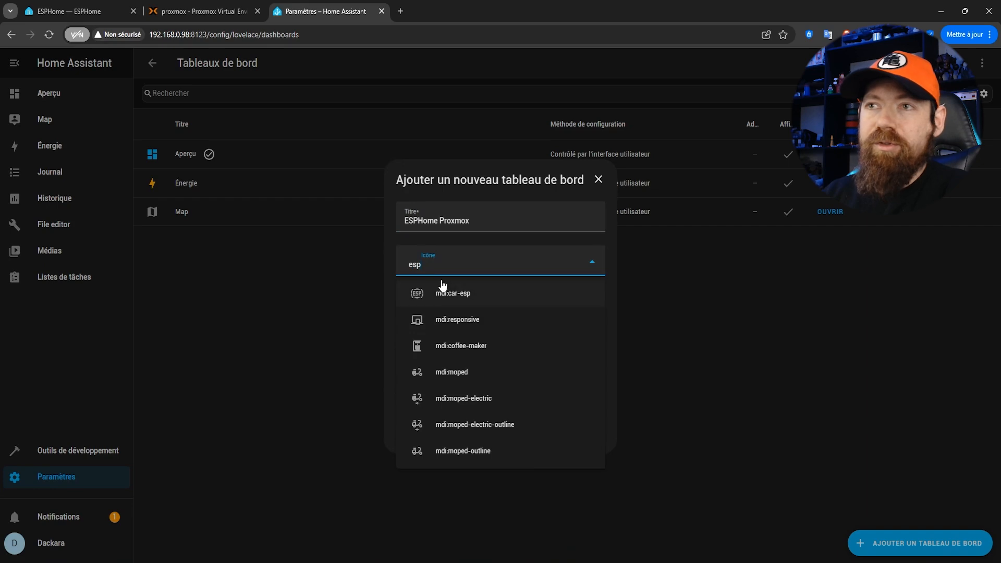
left_click(421, 297)
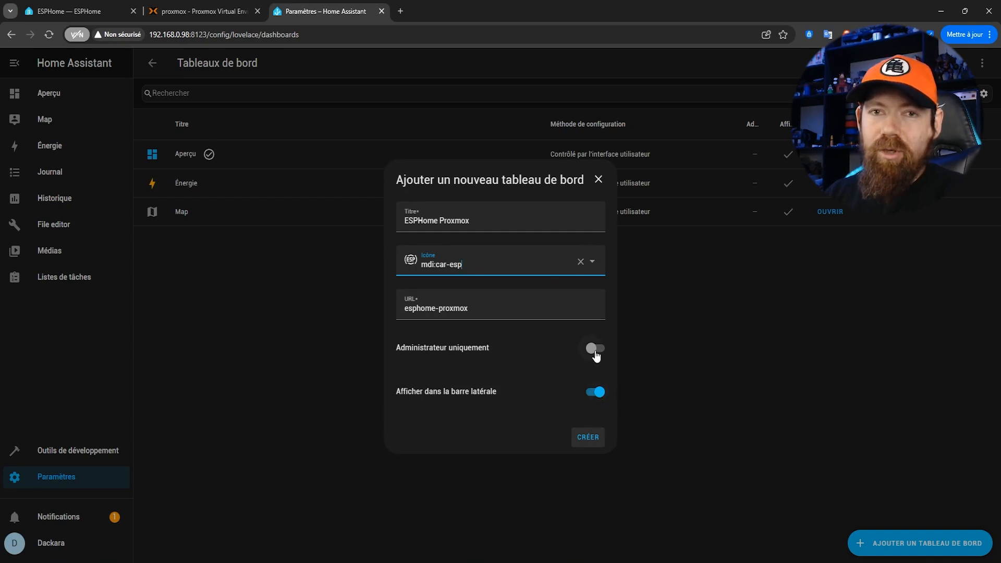
left_click(590, 443)
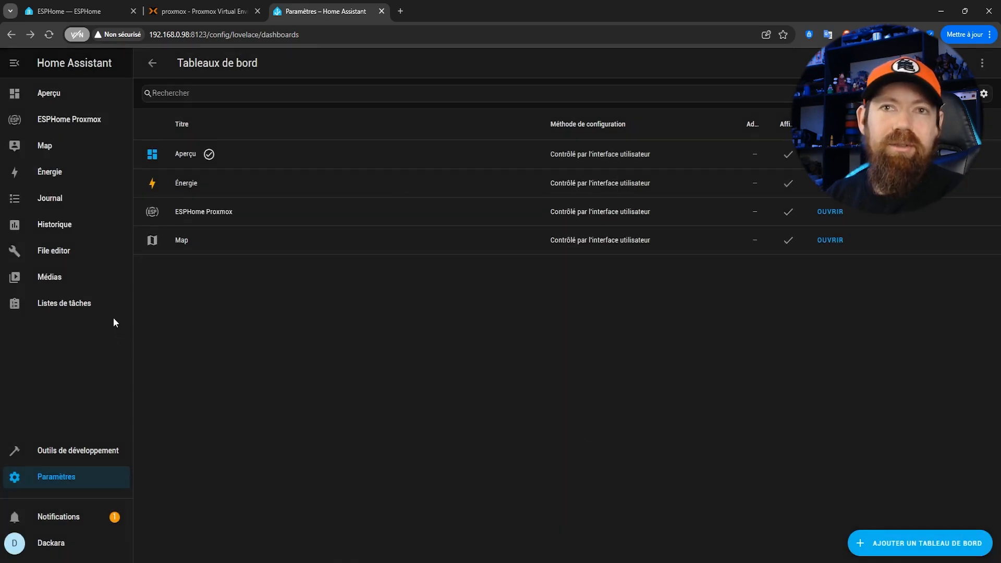
left_click(54, 121)
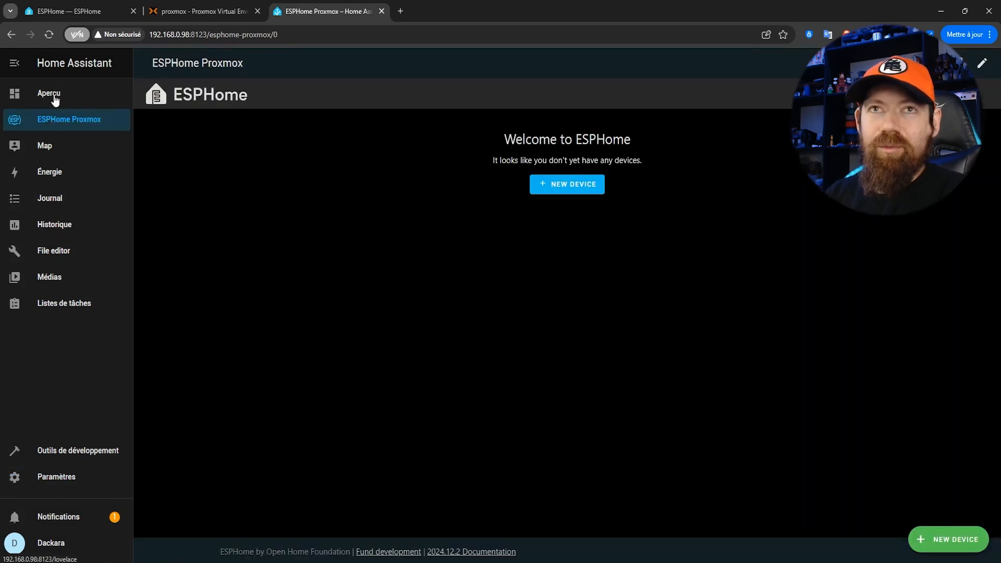
In the user profile's browser settings, edit the sidebar order to place ESPHome Proxmox last, below Listes de tâches, and finish editing
left_click(50, 545)
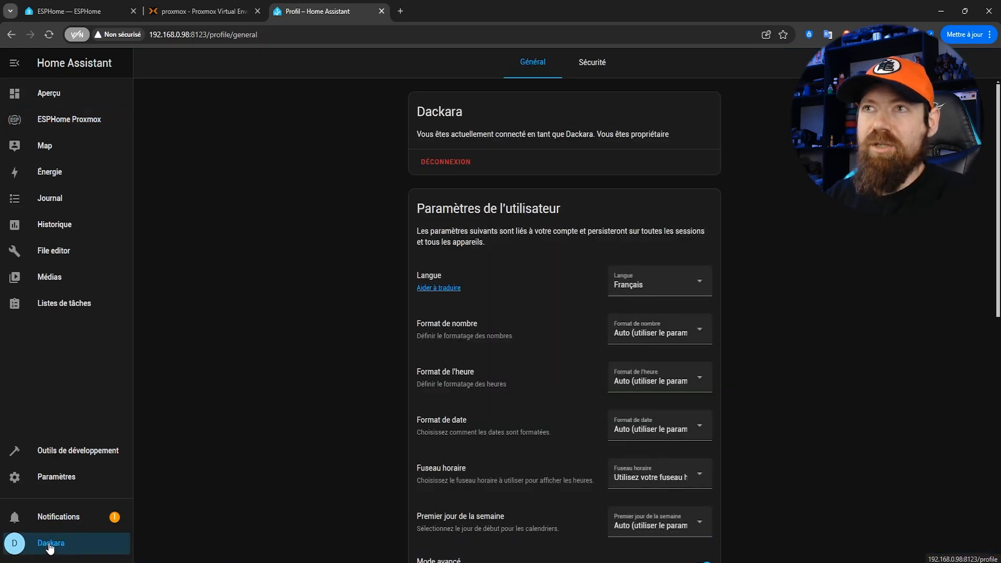
scroll(592, 142, "down", 10)
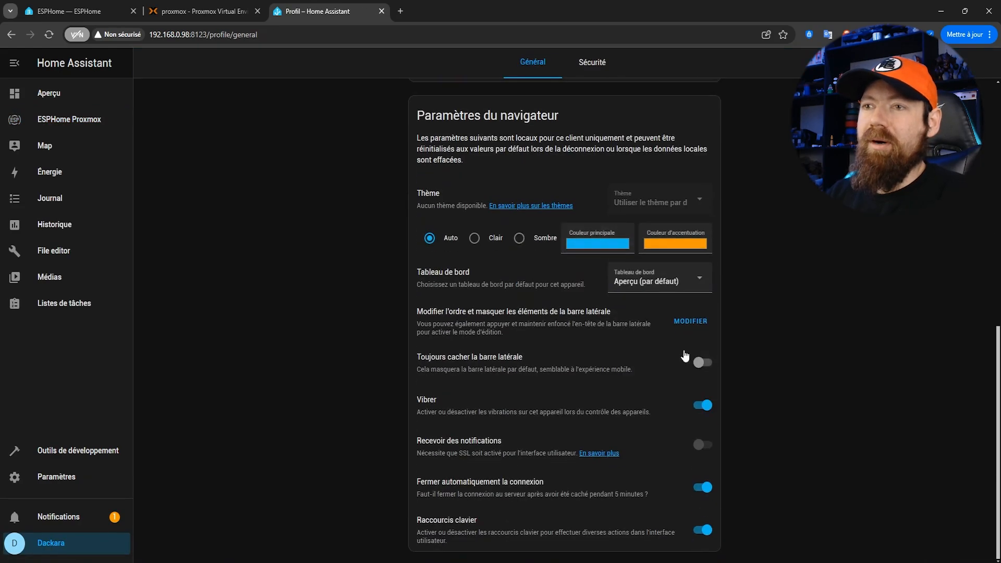
left_click_drag(417, 311, 559, 312)
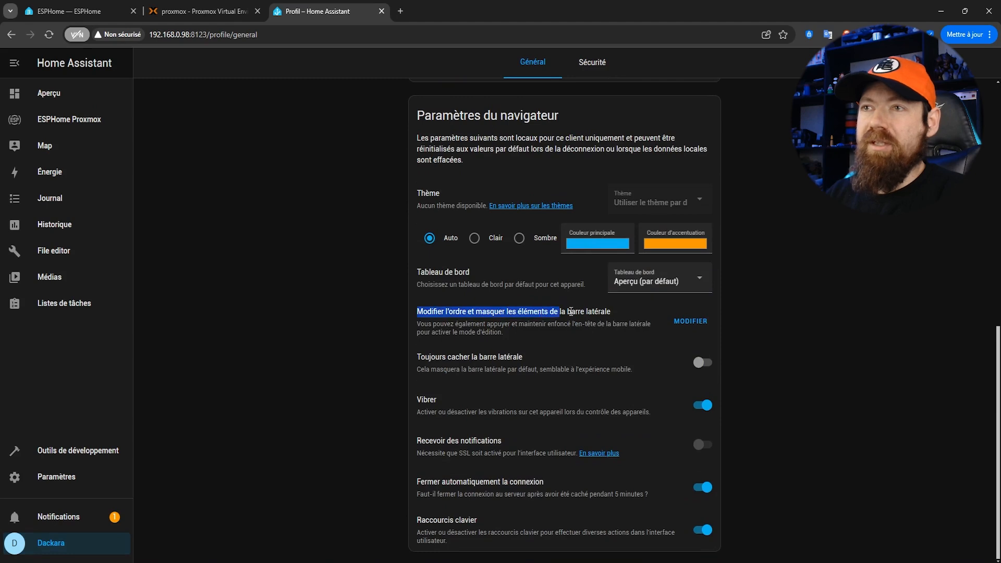
left_click(693, 324)
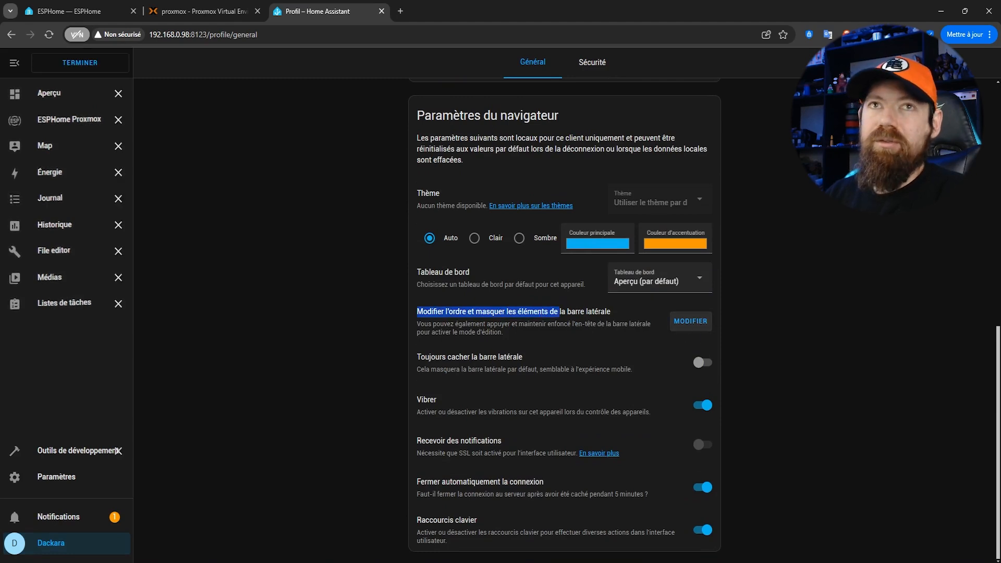
left_click_drag(53, 120, 97, 305)
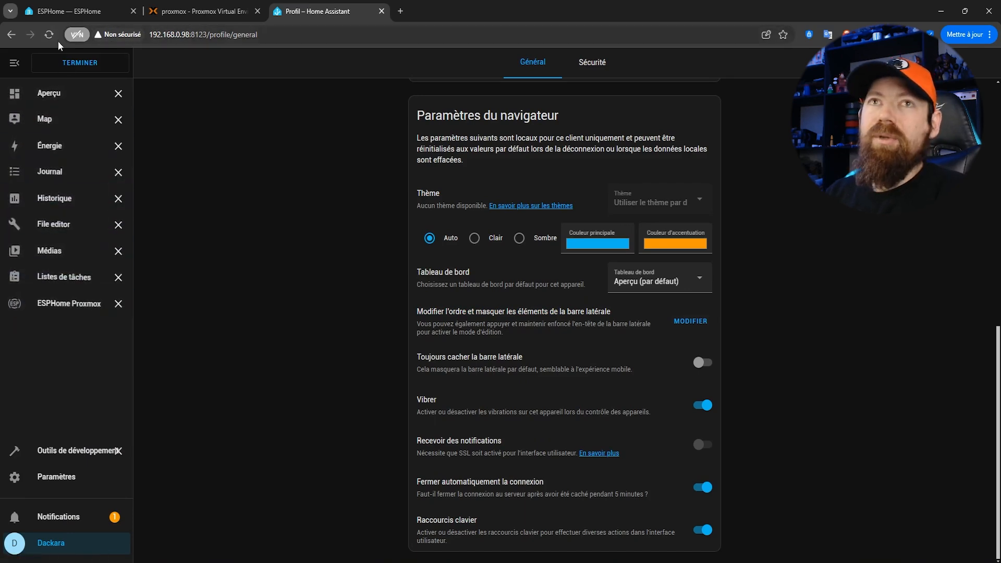
left_click(62, 72)
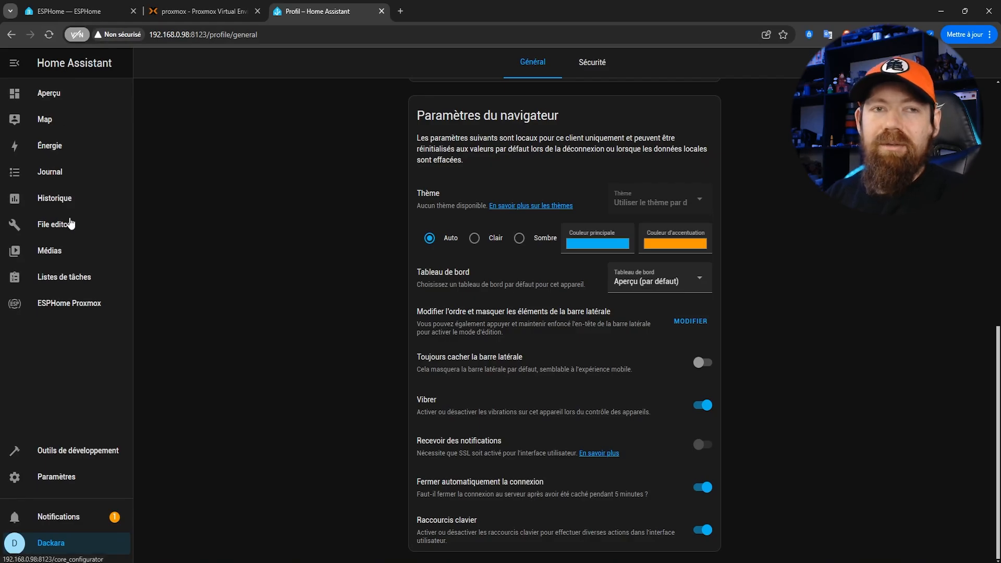